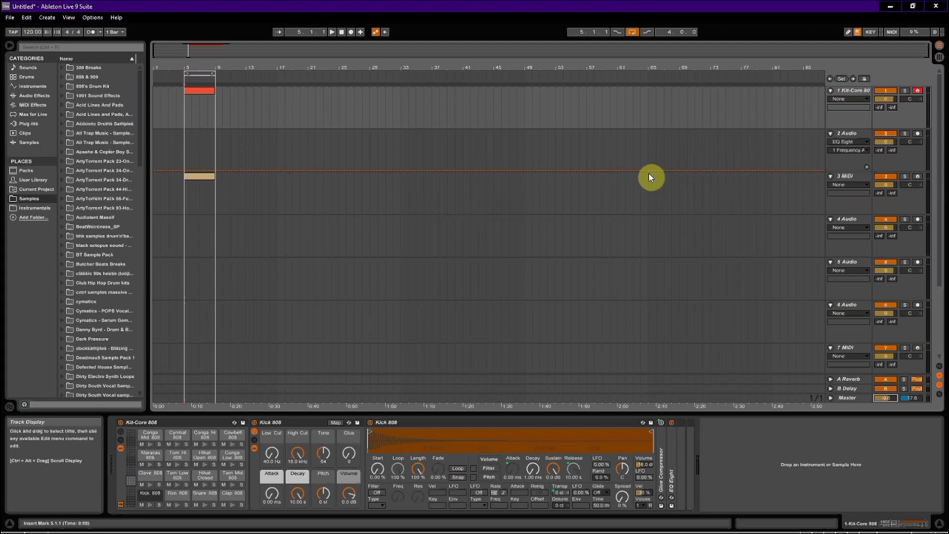
Slice 02 - Track02.flac from the 300 Breaks folder to a new MIDI track, using 1/4 Note slices and the Built-in preset
{"action": "key", "text": "y"}
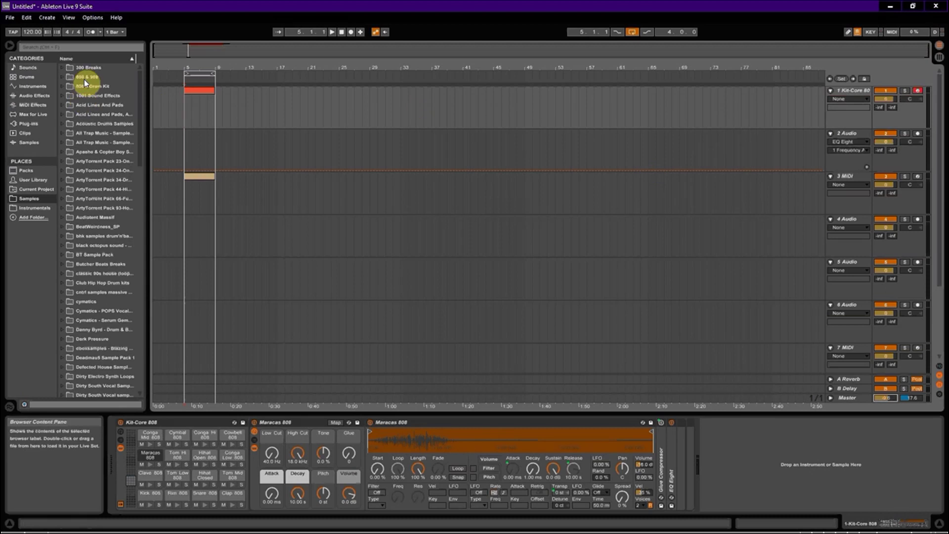
{"action": "left_click", "coordinate": [92, 68]}
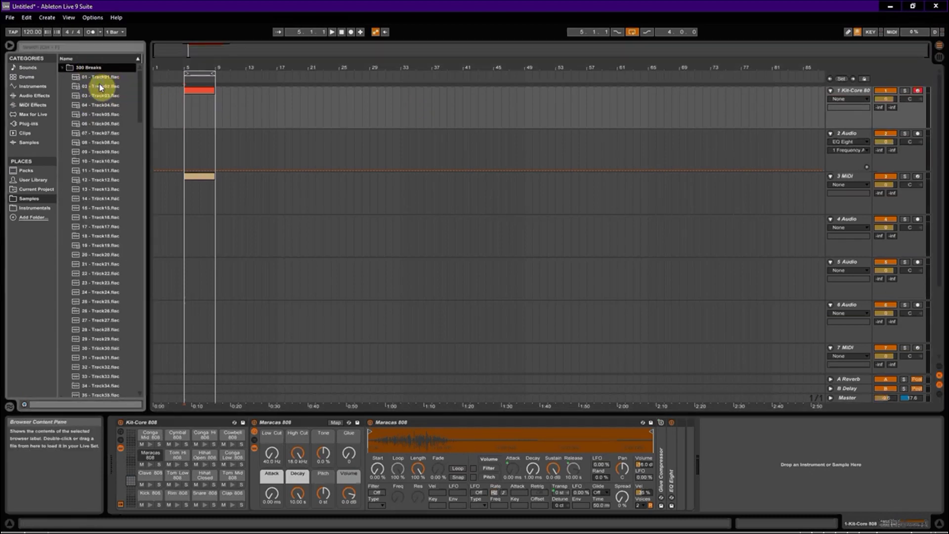
{"action": "right_click", "coordinate": [99, 85]}
{"action": "left_click", "coordinate": [127, 109]}
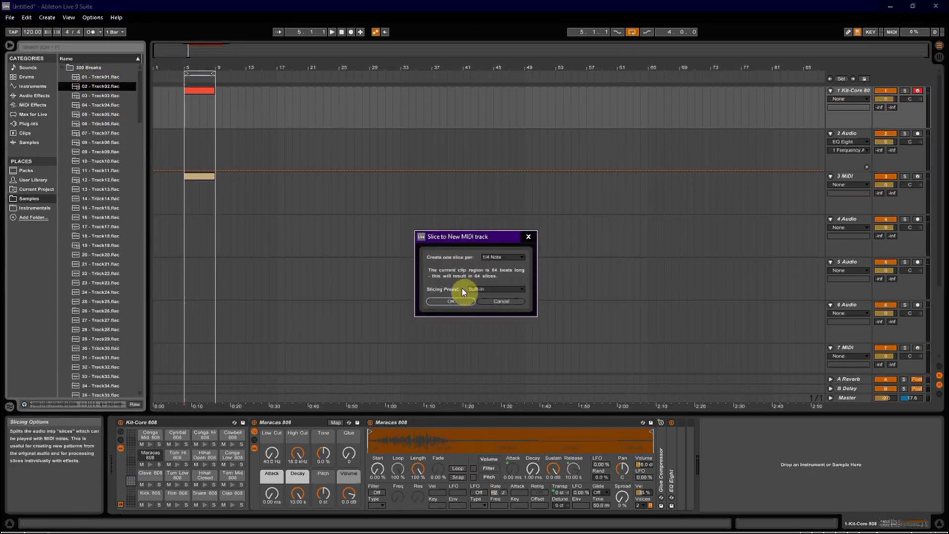
{"action": "left_click", "coordinate": [462, 297]}
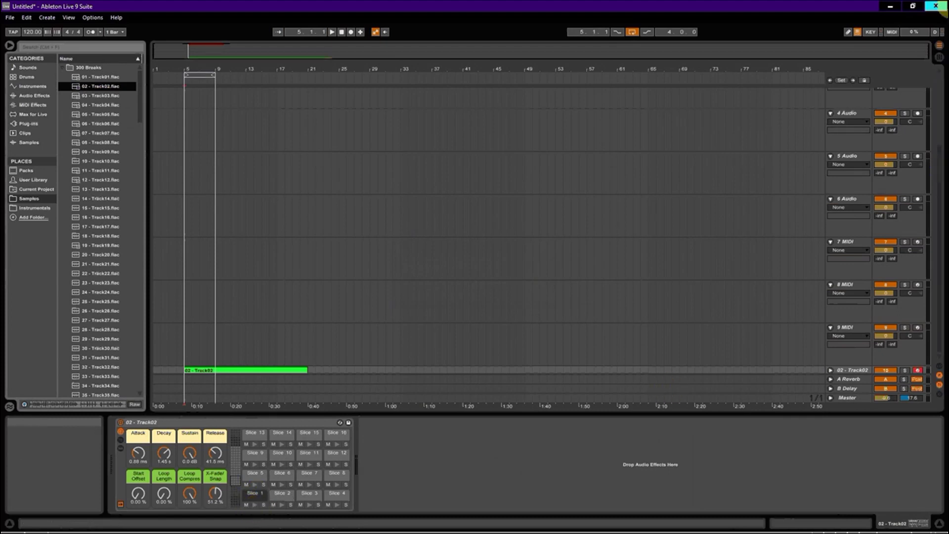
Close Ableton Live without saving the set and open the Akai Professional MPK Mini MkII Editor
{"action": "left_click", "coordinate": [936, 5]}
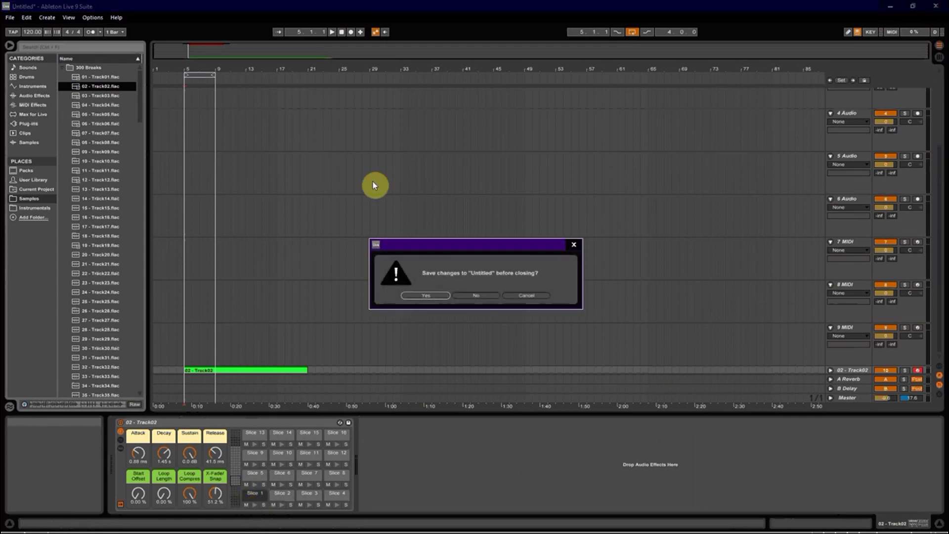
{"action": "left_click", "coordinate": [472, 295]}
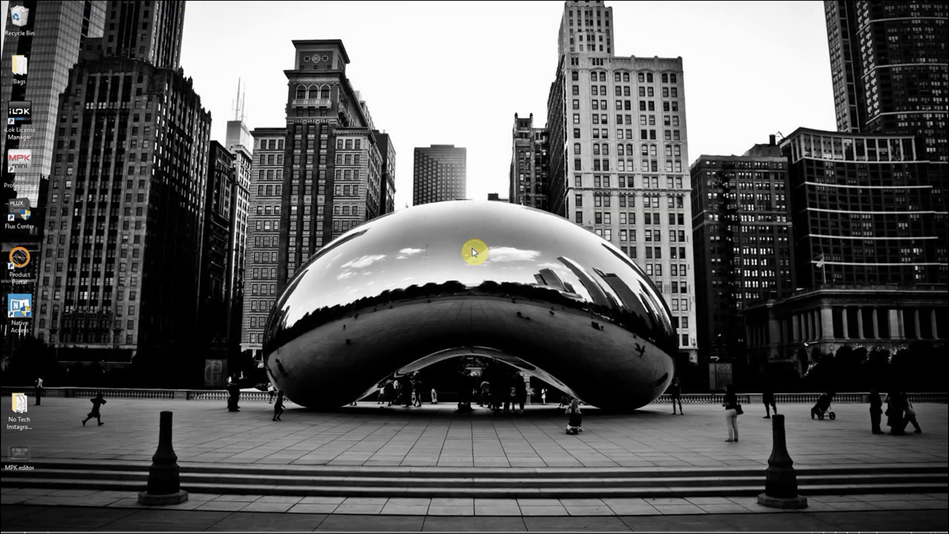
{"action": "double_click", "coordinate": [17, 169]}
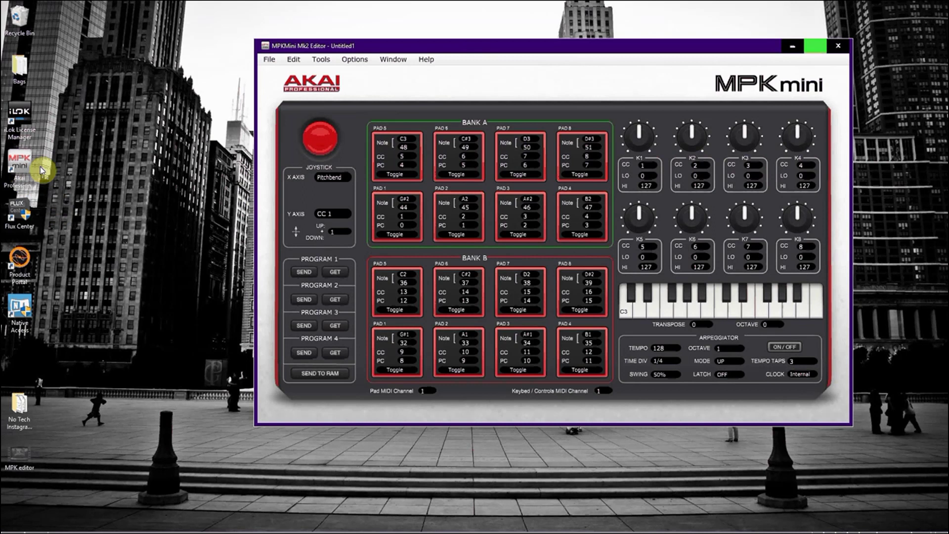
{"action": "left_click", "coordinate": [34, 168]}
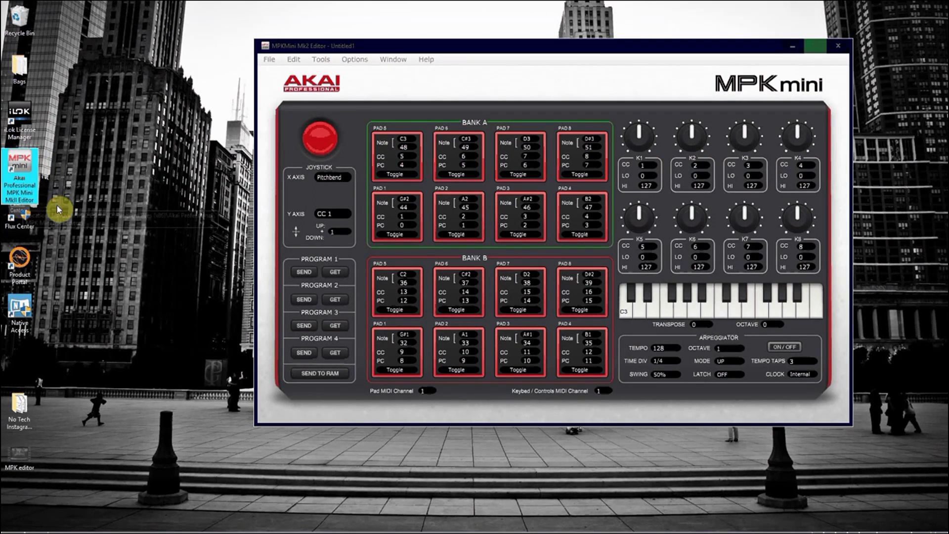
{"action": "left_click_drag", "start_coordinate": [390, 49], "coordinate": [339, 20]}
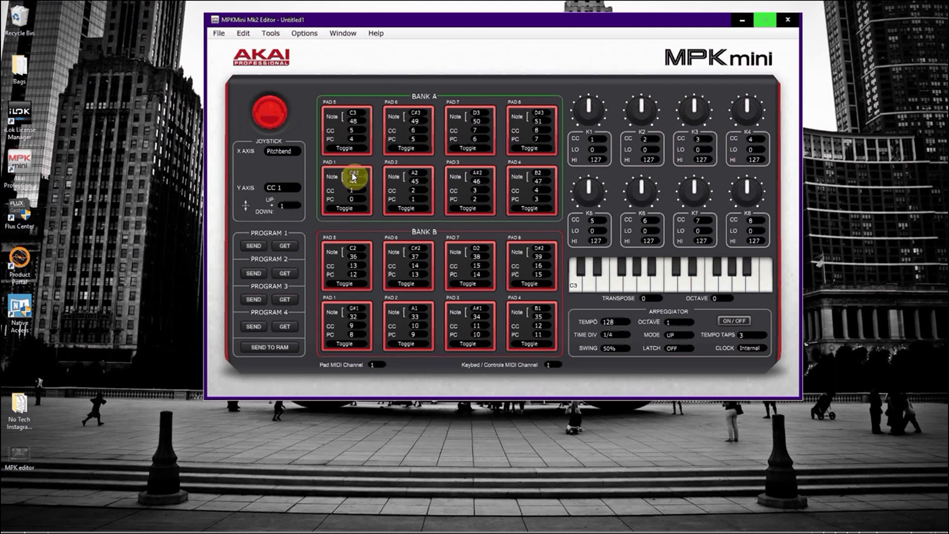
Set the notes in Bank A to C2 for pad 1 and C#2 for pad 2
{"action": "left_click_drag", "start_coordinate": [353, 176], "coordinate": [355, 179]}
{"action": "left_click", "coordinate": [353, 177]}
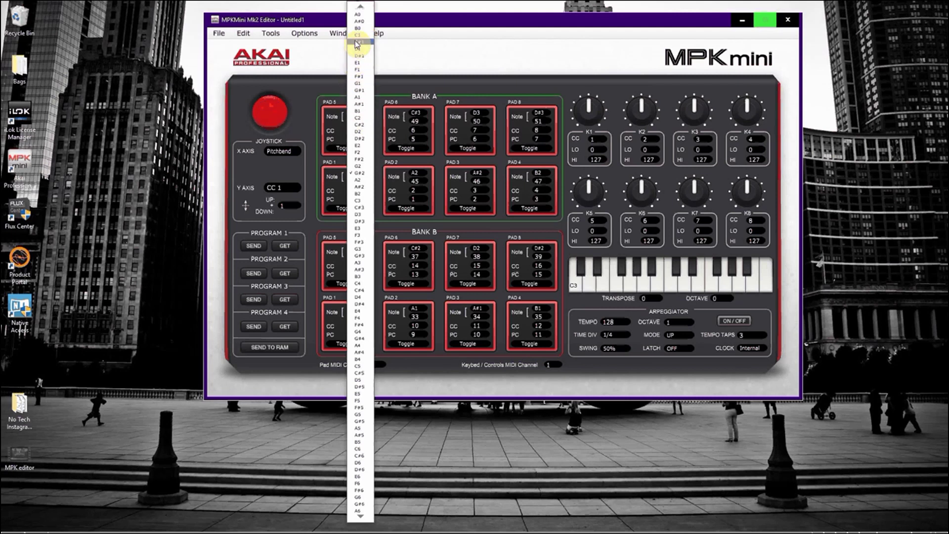
{"action": "left_click", "coordinate": [359, 123]}
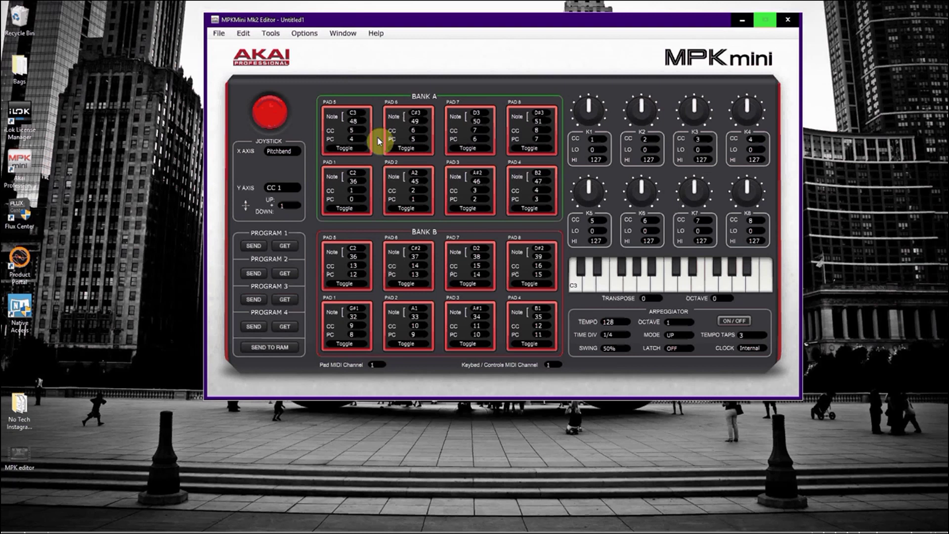
{"action": "left_click", "coordinate": [410, 175]}
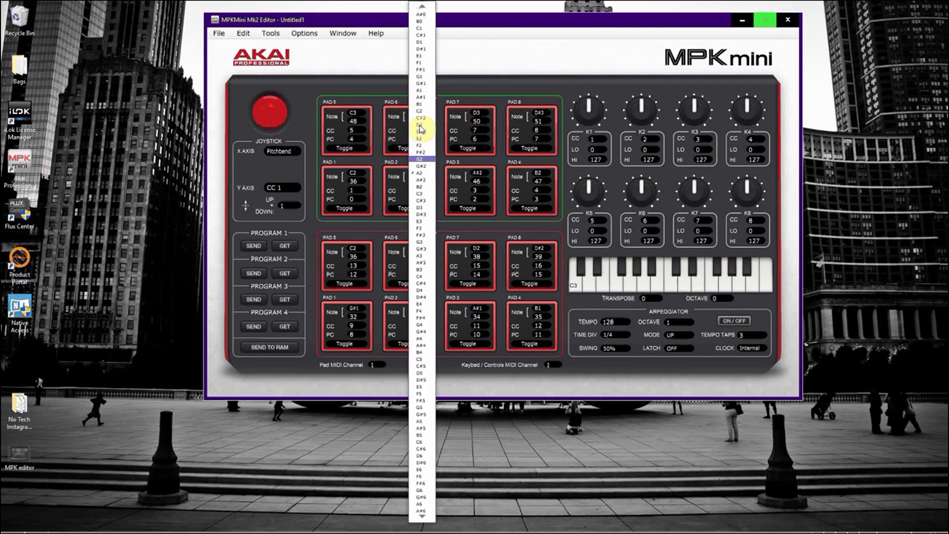
{"action": "left_click", "coordinate": [420, 119]}
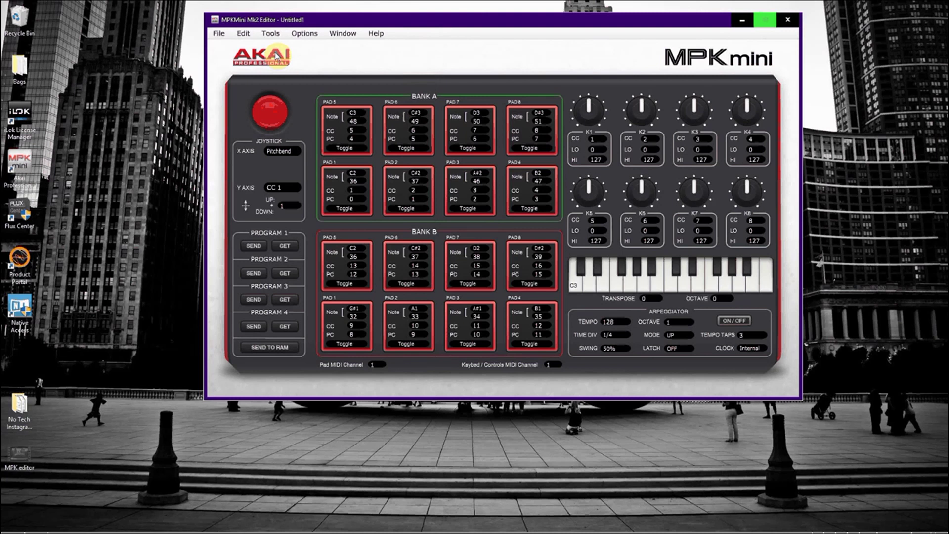
Use the Auto Populate tool to fill Bank A with a Chromatic Up scale starting at note C2
{"action": "left_click", "coordinate": [270, 33]}
{"action": "left_click", "coordinate": [281, 46]}
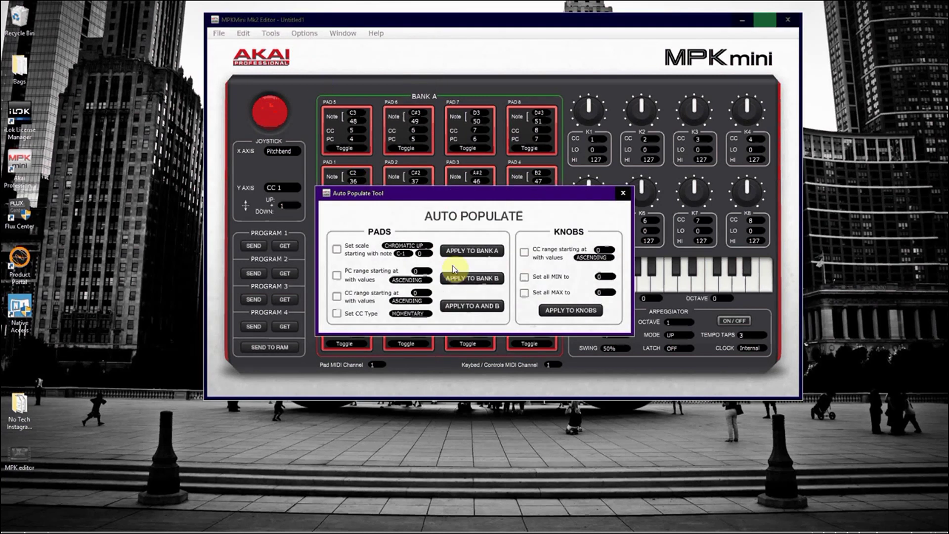
{"action": "left_click_drag", "start_coordinate": [391, 189], "coordinate": [578, 178]}
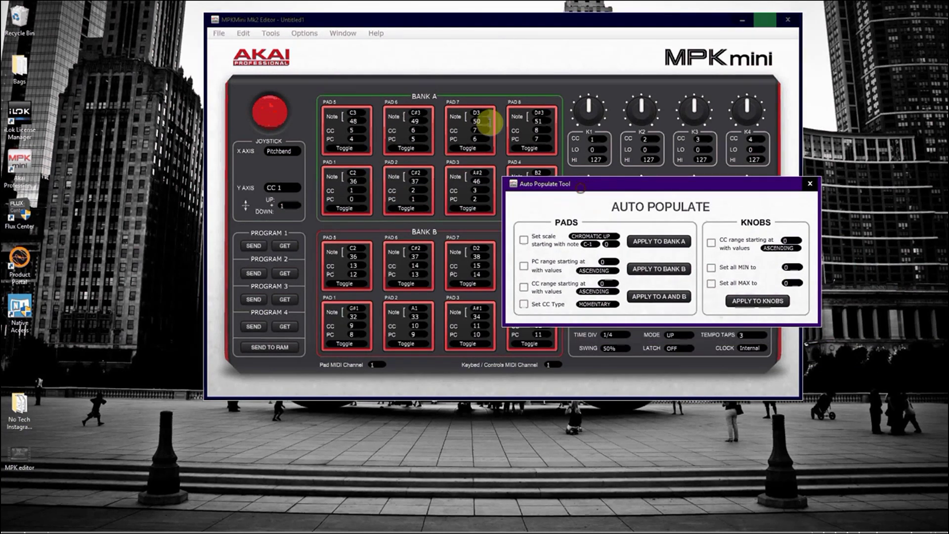
{"action": "left_click", "coordinate": [523, 241]}
{"action": "left_click", "coordinate": [588, 244]}
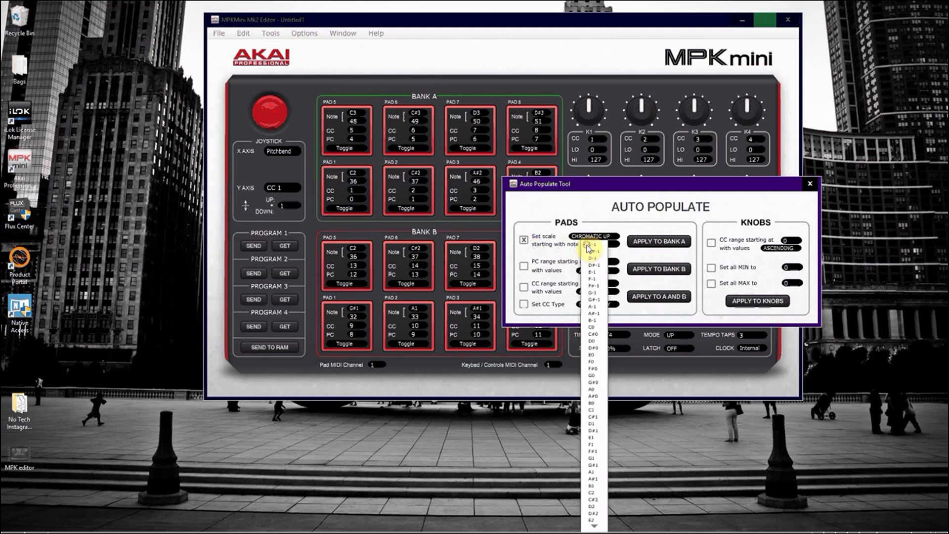
{"action": "left_click", "coordinate": [594, 492]}
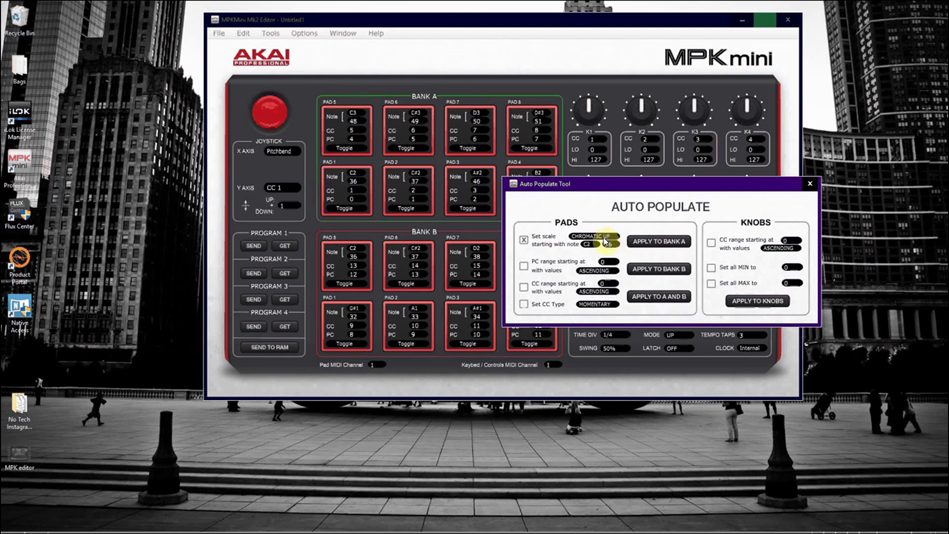
{"action": "left_click", "coordinate": [575, 236]}
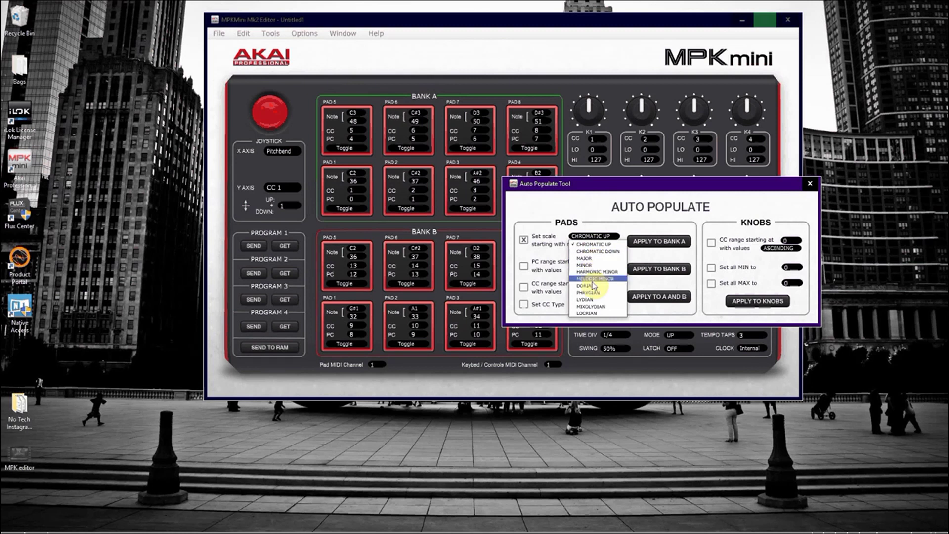
{"action": "left_click", "coordinate": [592, 249]}
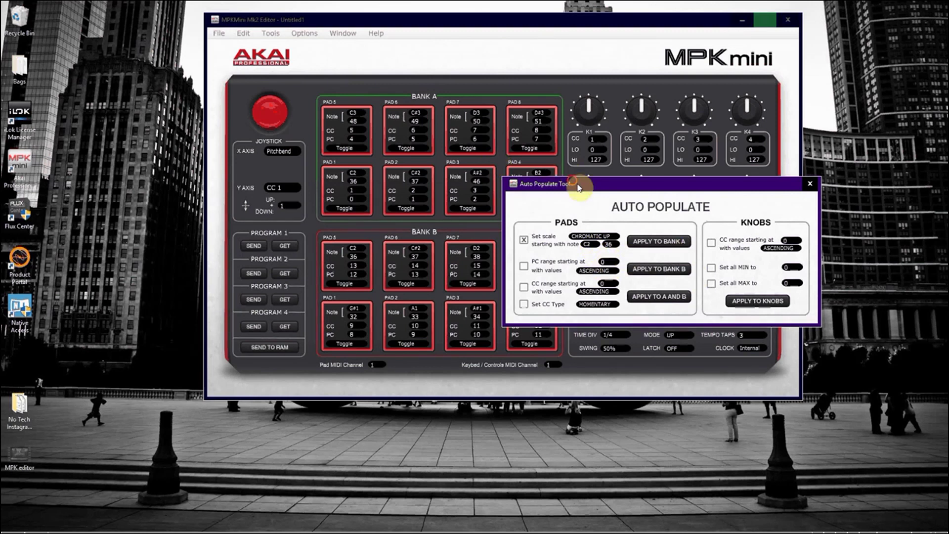
{"action": "left_click_drag", "start_coordinate": [575, 184], "coordinate": [646, 218]}
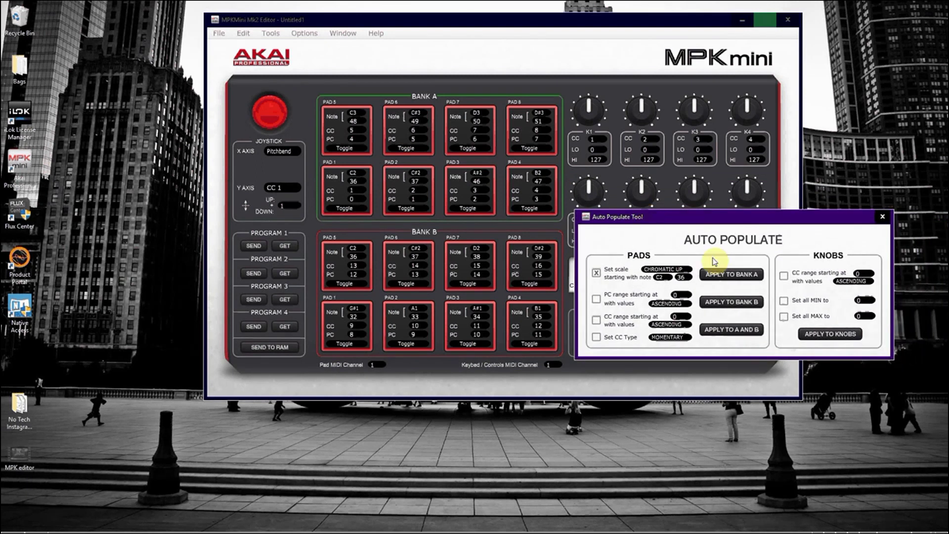
{"action": "left_click", "coordinate": [733, 275]}
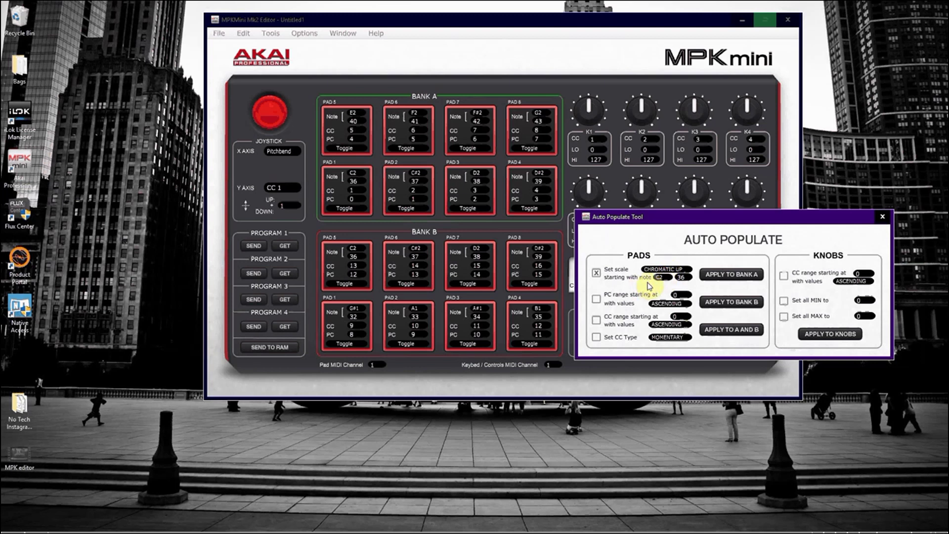
Auto-populate Bank B with the Chromatic Up scale starting at note G#2, and close the tool
{"action": "left_click", "coordinate": [662, 278]}
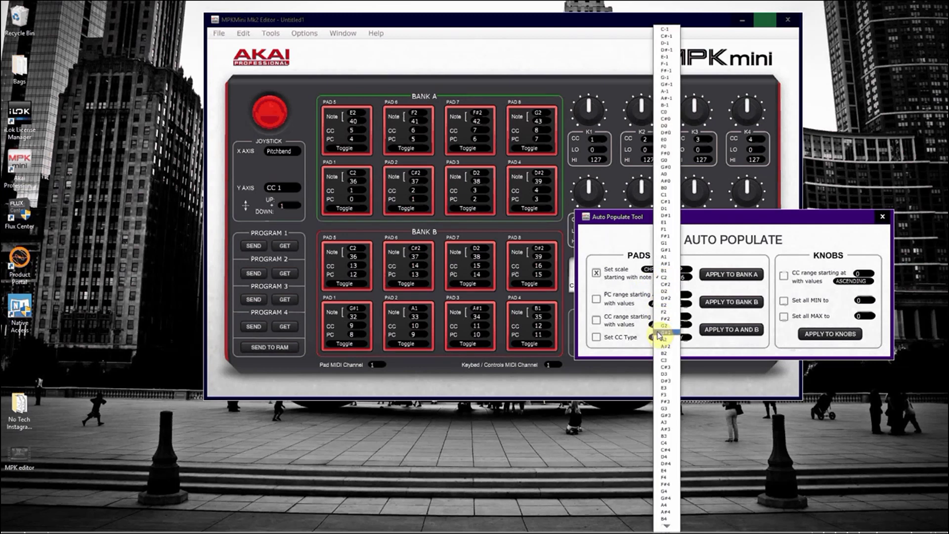
{"action": "left_click", "coordinate": [632, 287]}
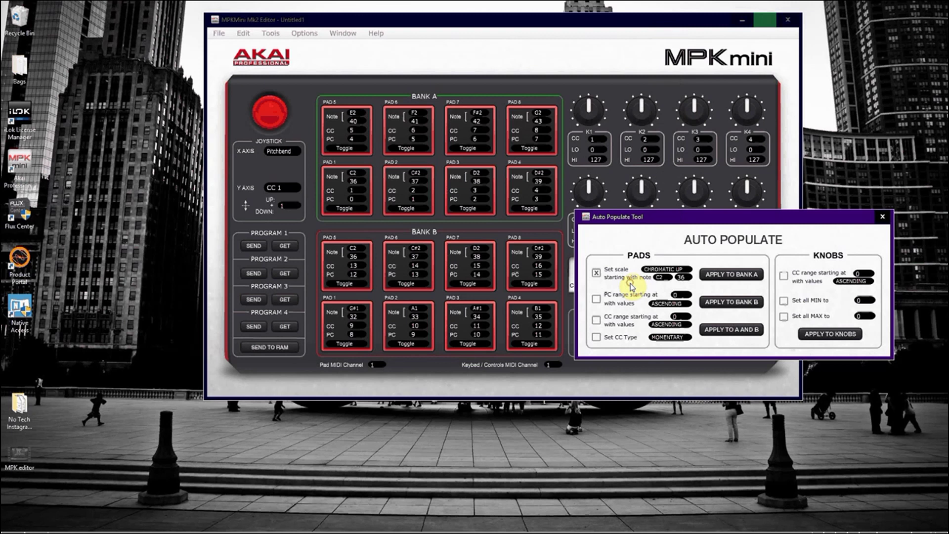
{"action": "left_click", "coordinate": [663, 280]}
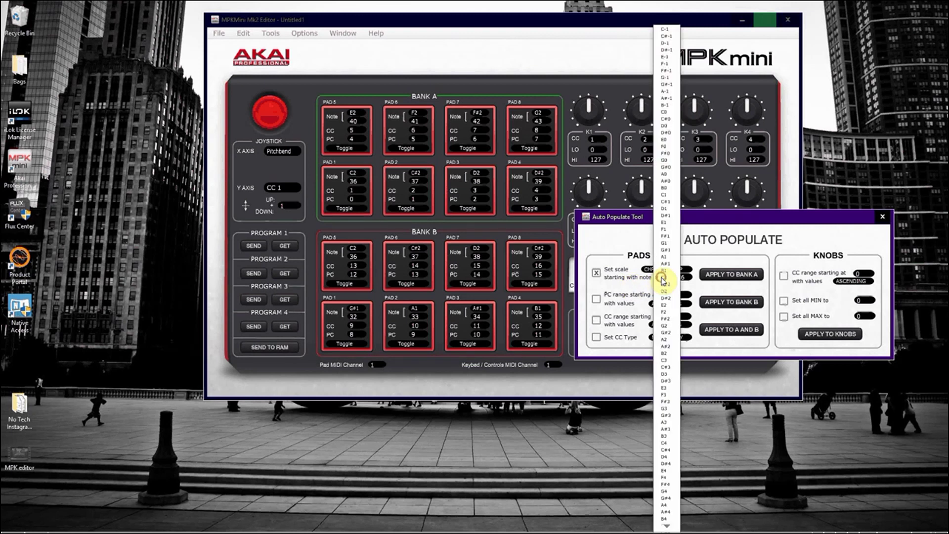
{"action": "left_click", "coordinate": [665, 336]}
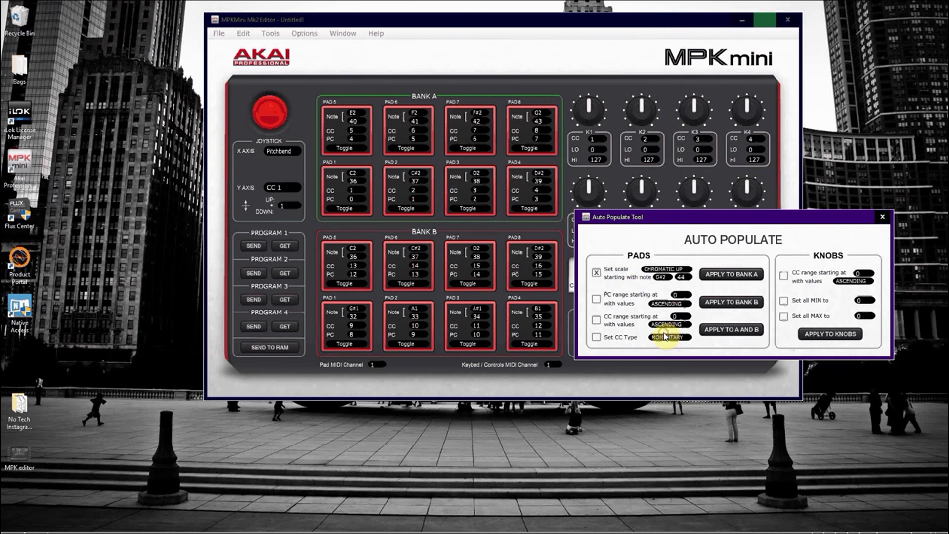
{"action": "left_click", "coordinate": [732, 303]}
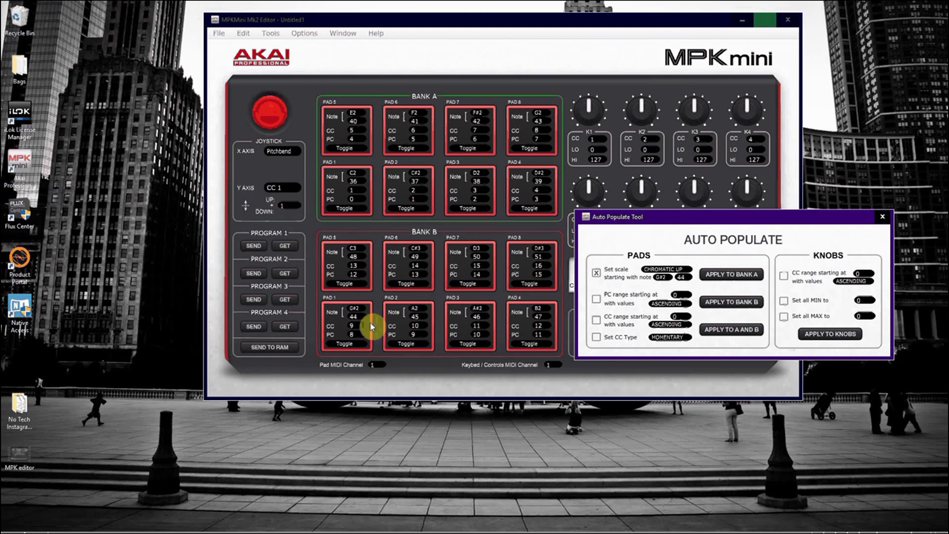
{"action": "left_click", "coordinate": [883, 220]}
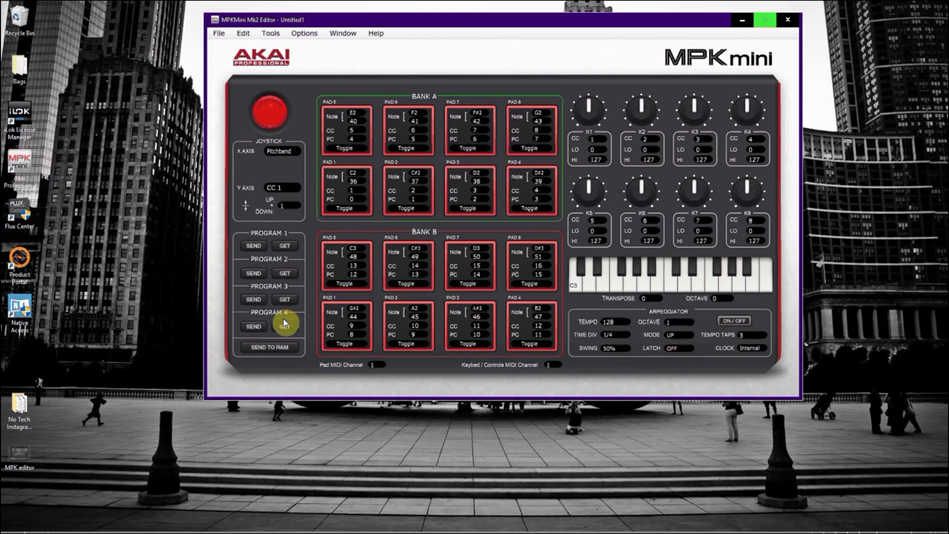
Choose MPKmini2 as both input and output device, and send the pad settings to Program 1
{"action": "left_click", "coordinate": [254, 246]}
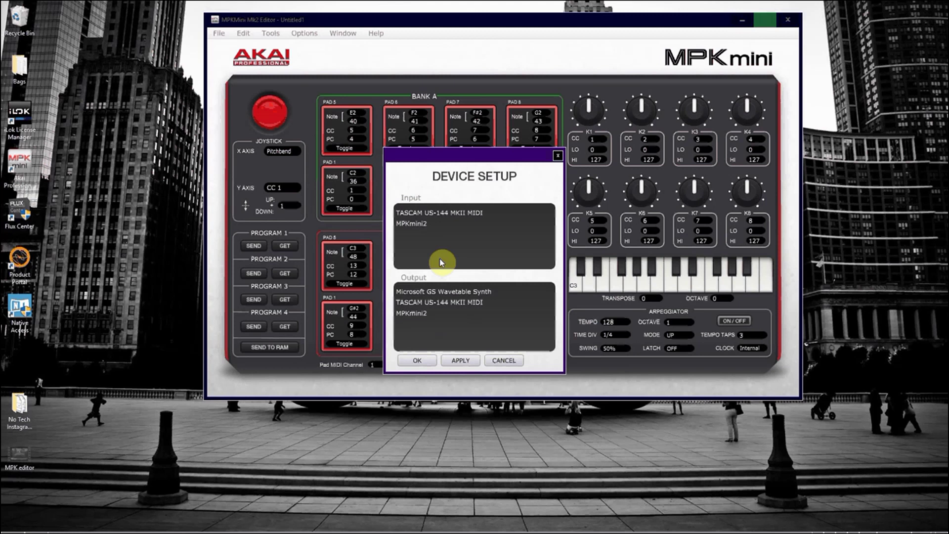
{"action": "left_click", "coordinate": [423, 225]}
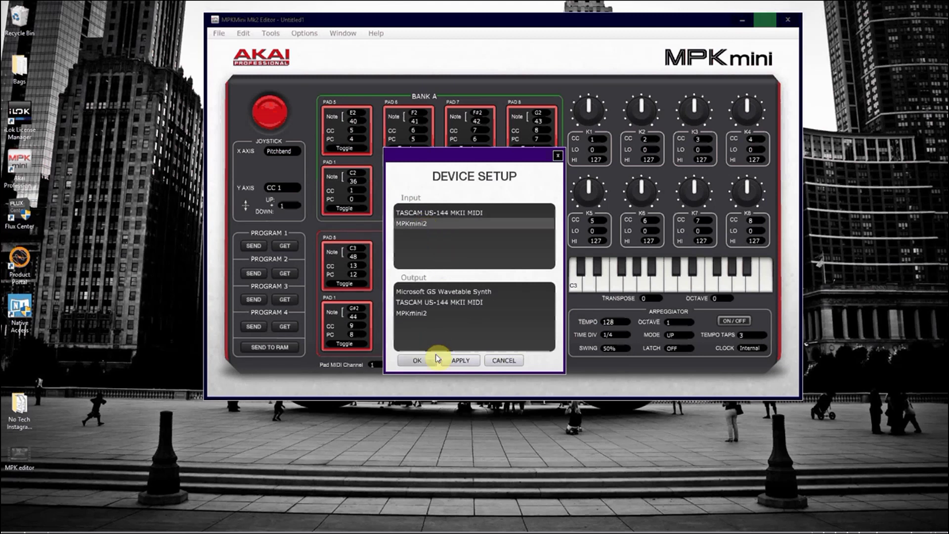
{"action": "left_click", "coordinate": [419, 316]}
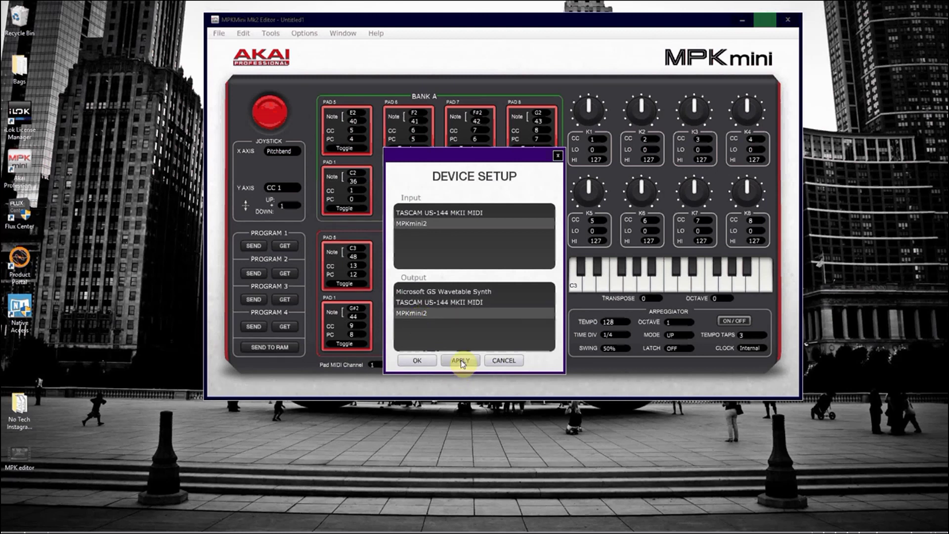
{"action": "left_click", "coordinate": [418, 360]}
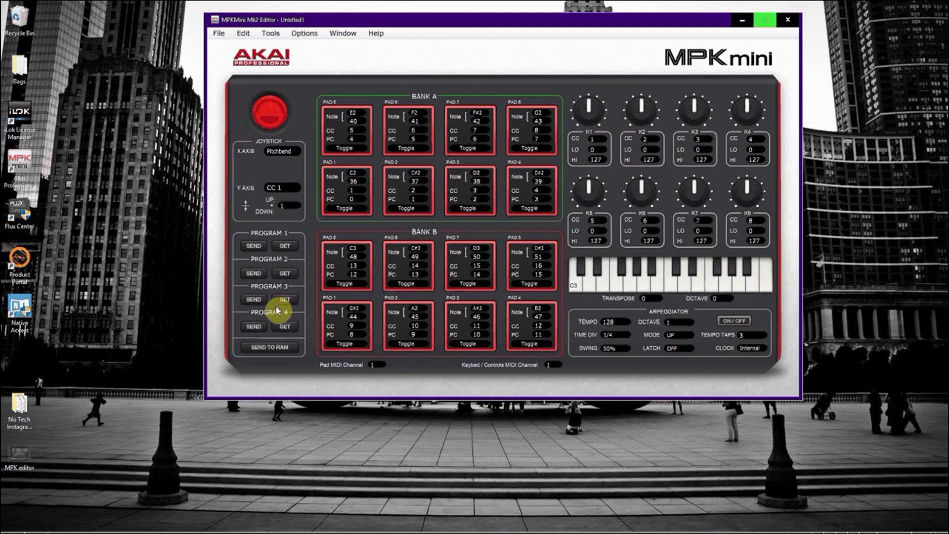
{"action": "left_click", "coordinate": [258, 245]}
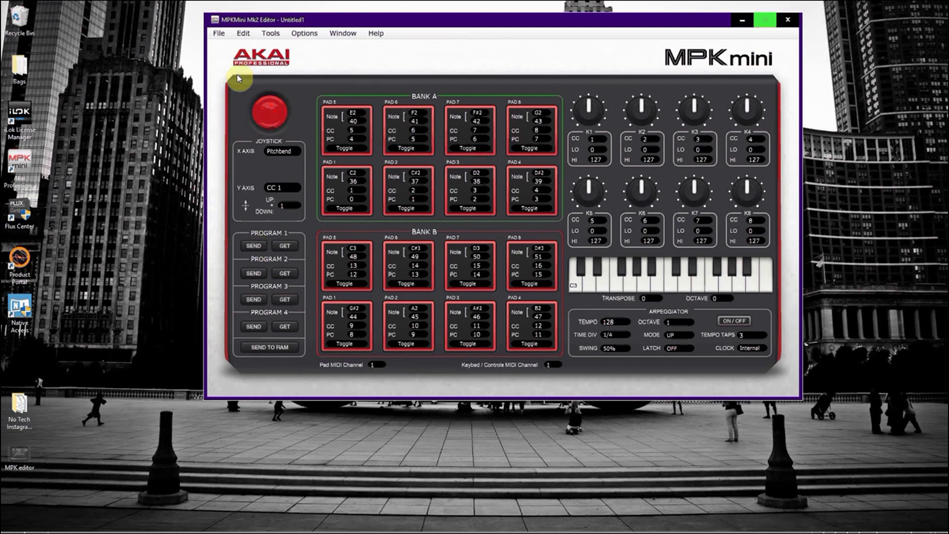
Save the preset in Documents > Akai Professional > MPK mini MkII Editor, replacing Chromatic up.mk2, and close the editor
{"action": "left_click", "coordinate": [219, 33]}
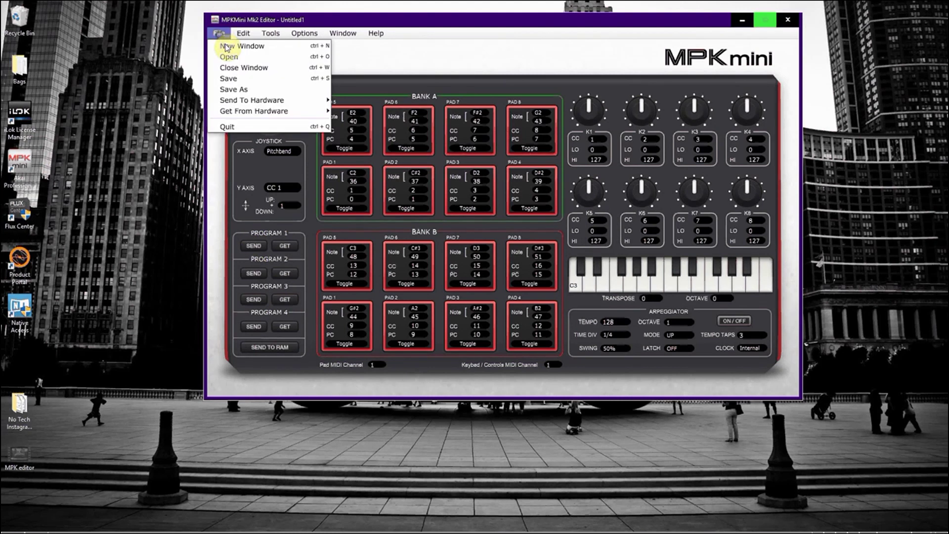
{"action": "left_click", "coordinate": [251, 91]}
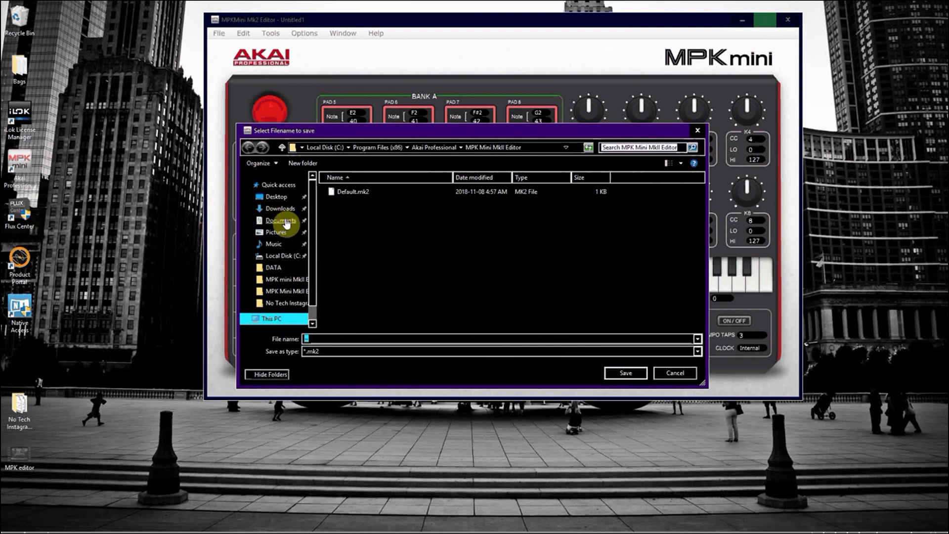
{"action": "left_click", "coordinate": [286, 223]}
{"action": "double_click", "coordinate": [361, 216]}
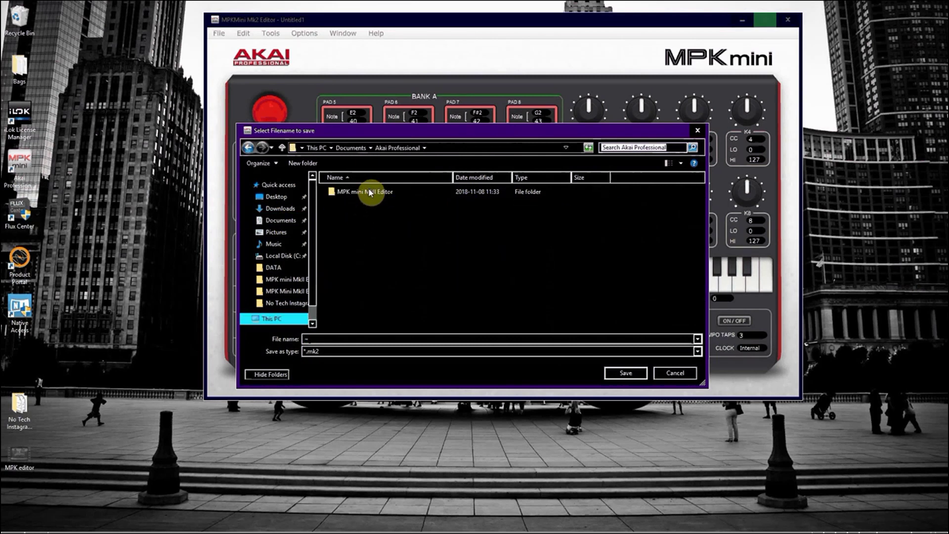
{"action": "double_click", "coordinate": [370, 192]}
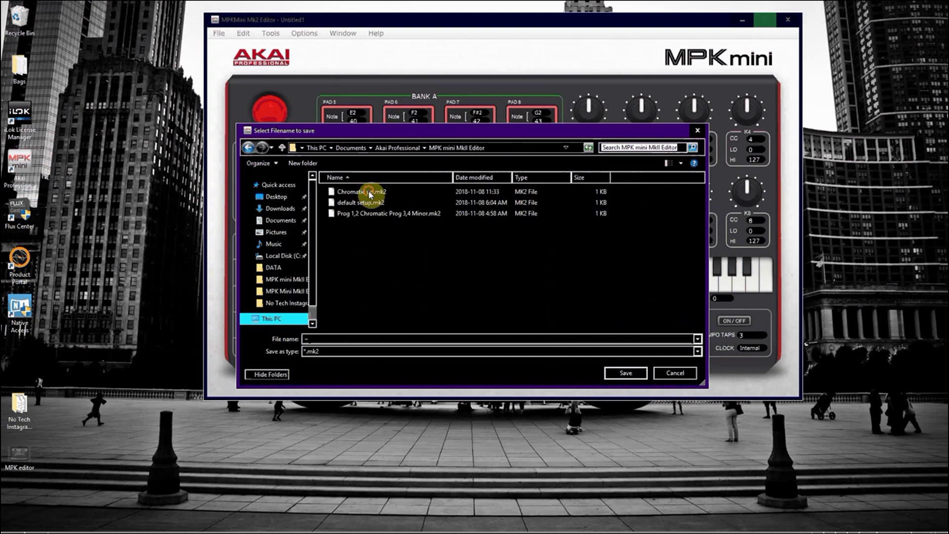
{"action": "left_click", "coordinate": [370, 193]}
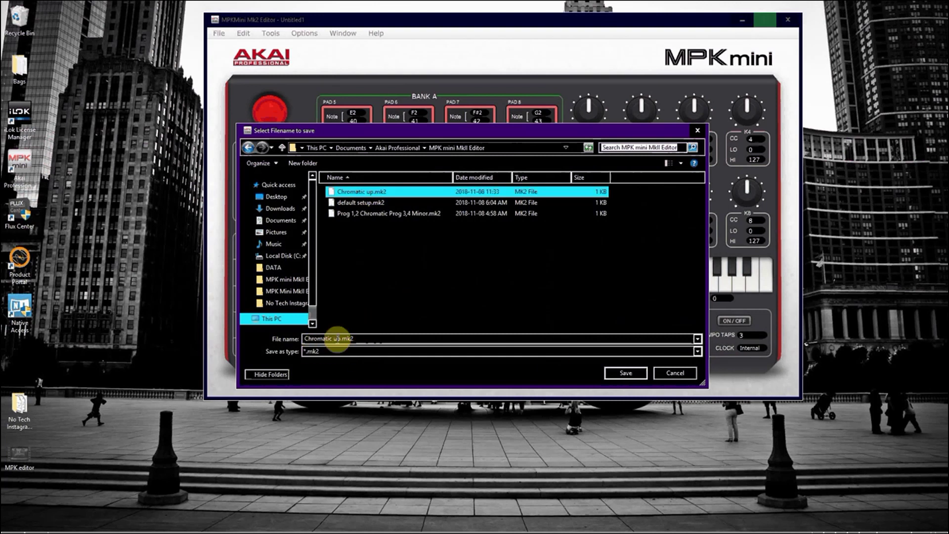
{"action": "left_click", "coordinate": [626, 373]}
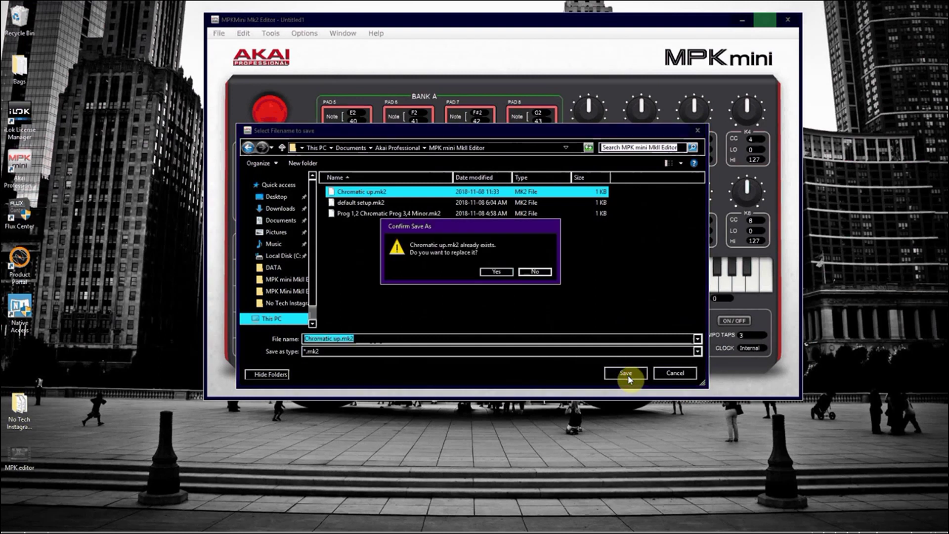
{"action": "left_click", "coordinate": [494, 271]}
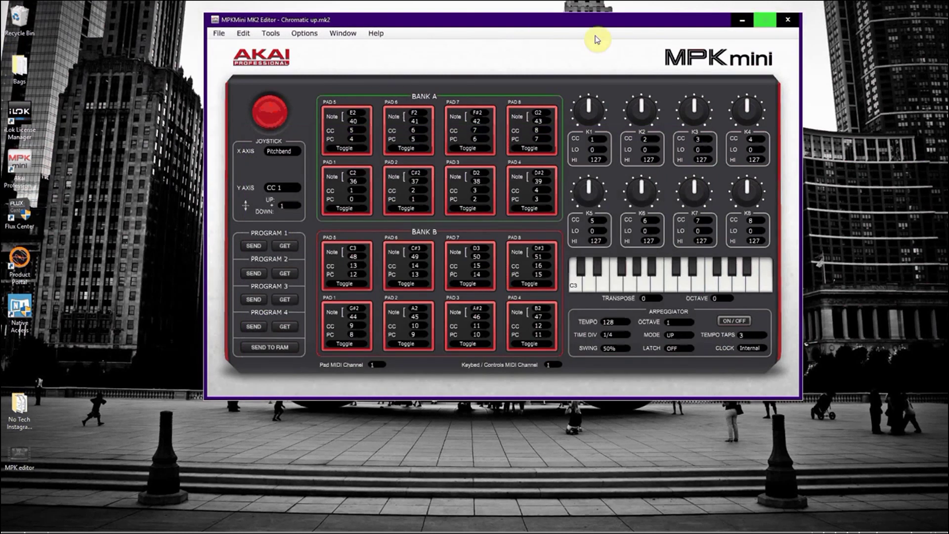
{"action": "left_click", "coordinate": [786, 22]}
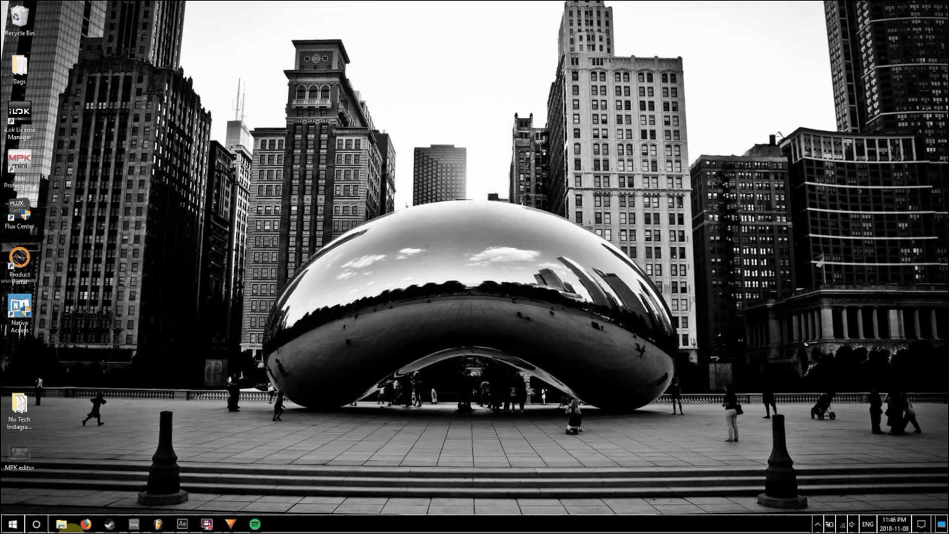
Switch to Ableton Live 9 and review the MIDI port settings for MPKmini2 in the preferences, closing them when finished
{"action": "left_click", "coordinate": [138, 525]}
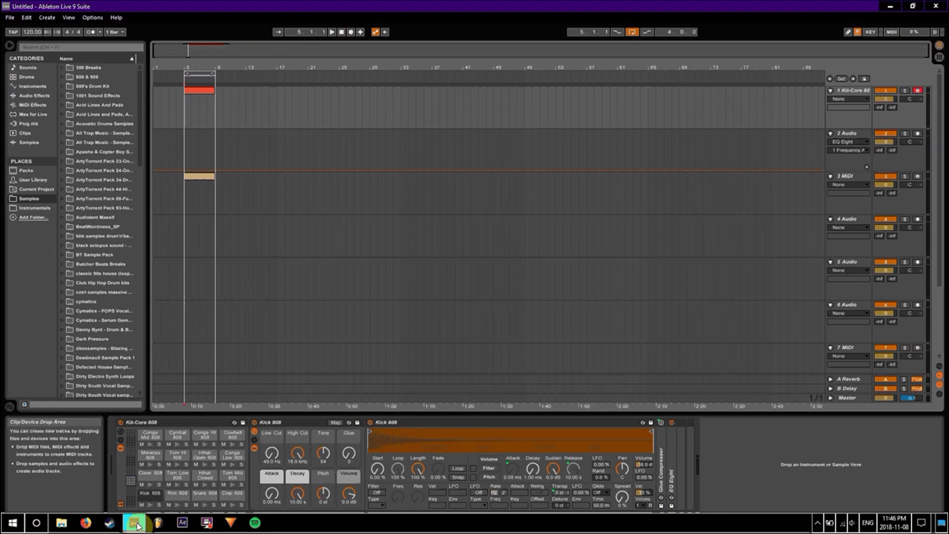
{"action": "left_click", "coordinate": [92, 18]}
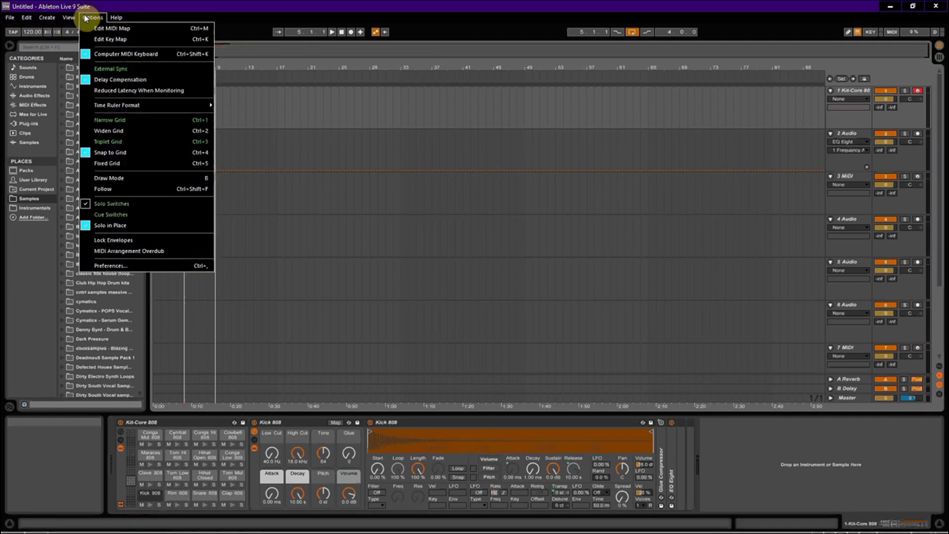
{"action": "left_click", "coordinate": [523, 352]}
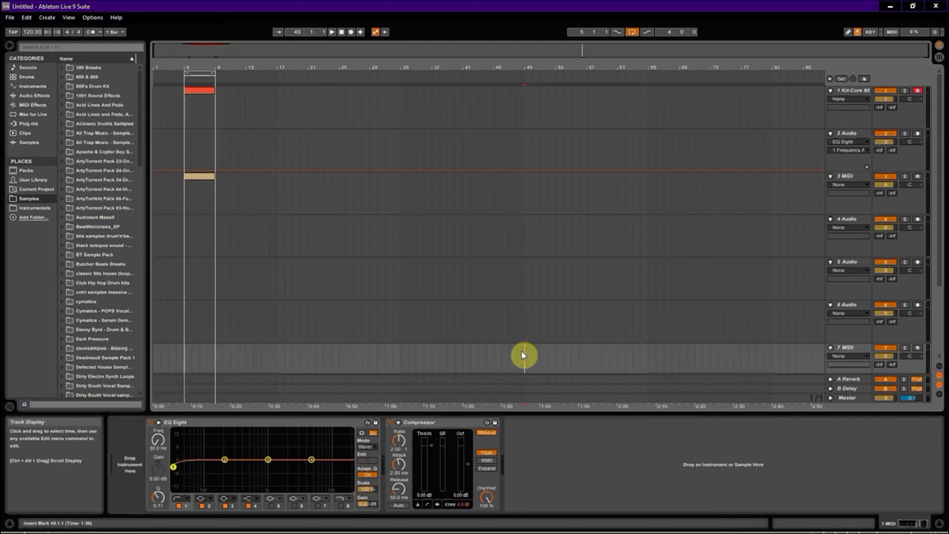
{"action": "left_click", "coordinate": [93, 18]}
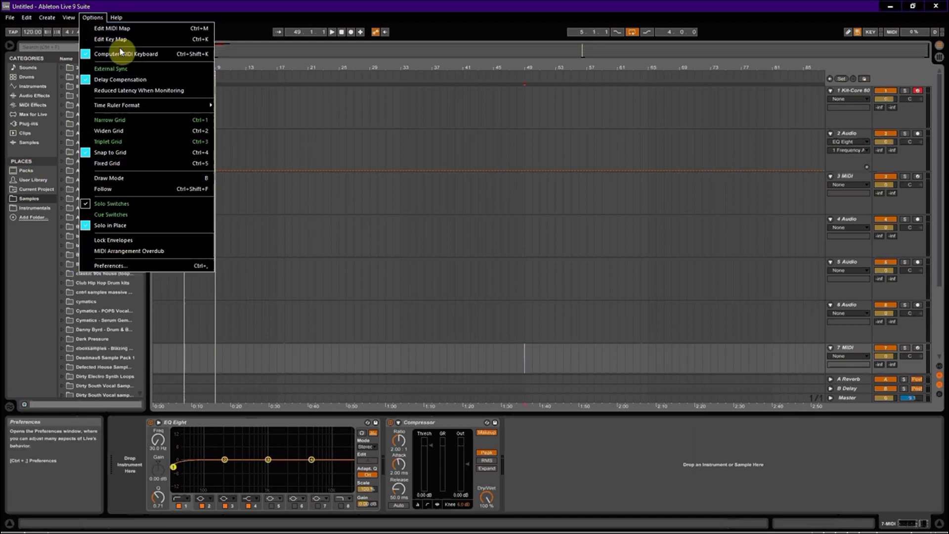
{"action": "left_click", "coordinate": [129, 266]}
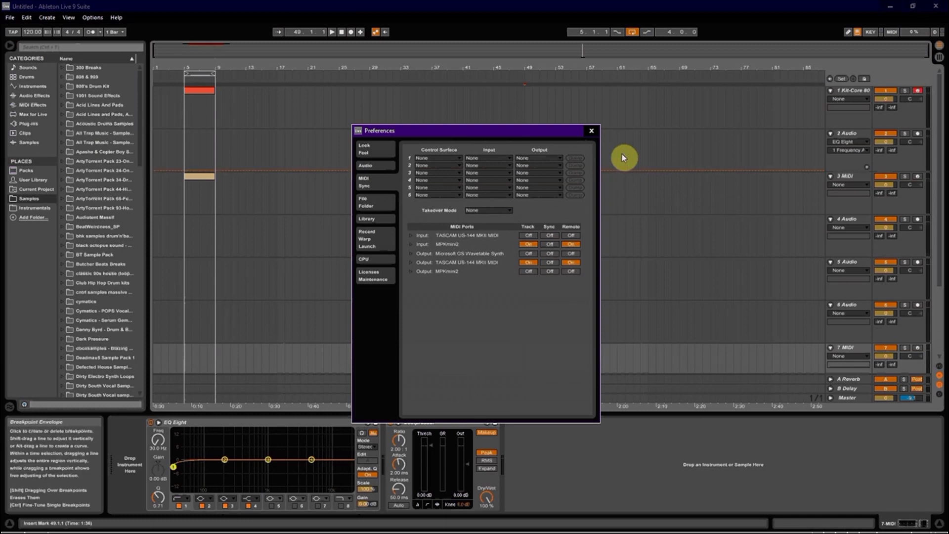
{"action": "left_click", "coordinate": [591, 132]}
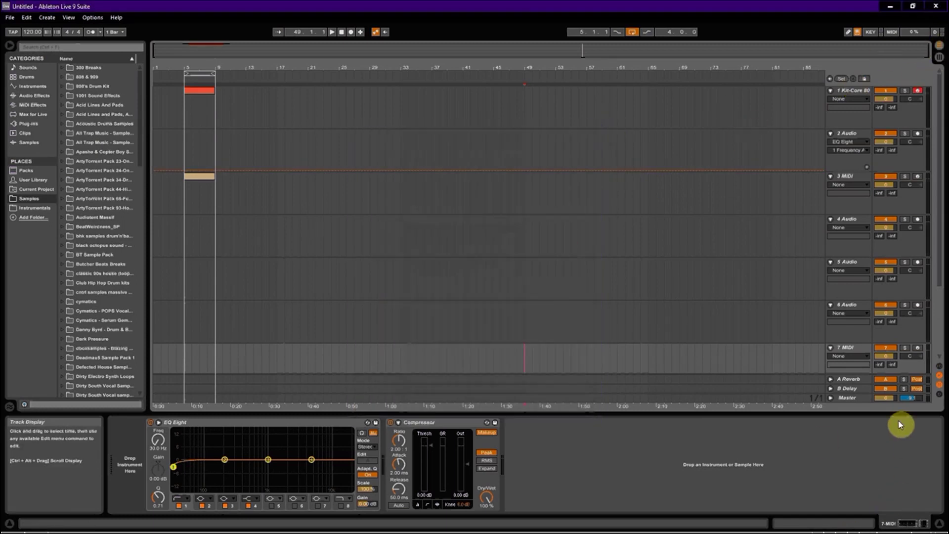
Adjust the Master track's volume and select the Kit-Core 808 track to show its drum rack
{"action": "left_click_drag", "start_coordinate": [890, 400], "coordinate": [890, 391]}
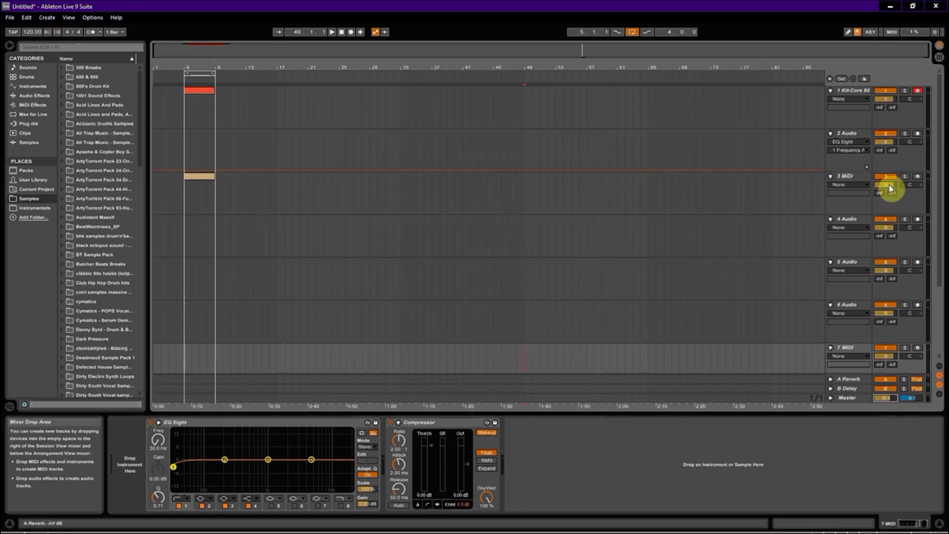
{"action": "left_click", "coordinate": [853, 91]}
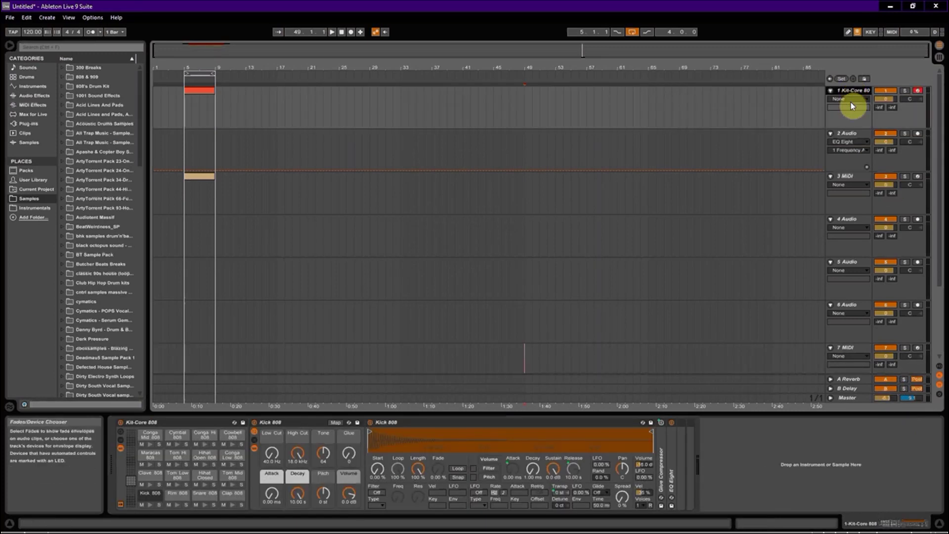